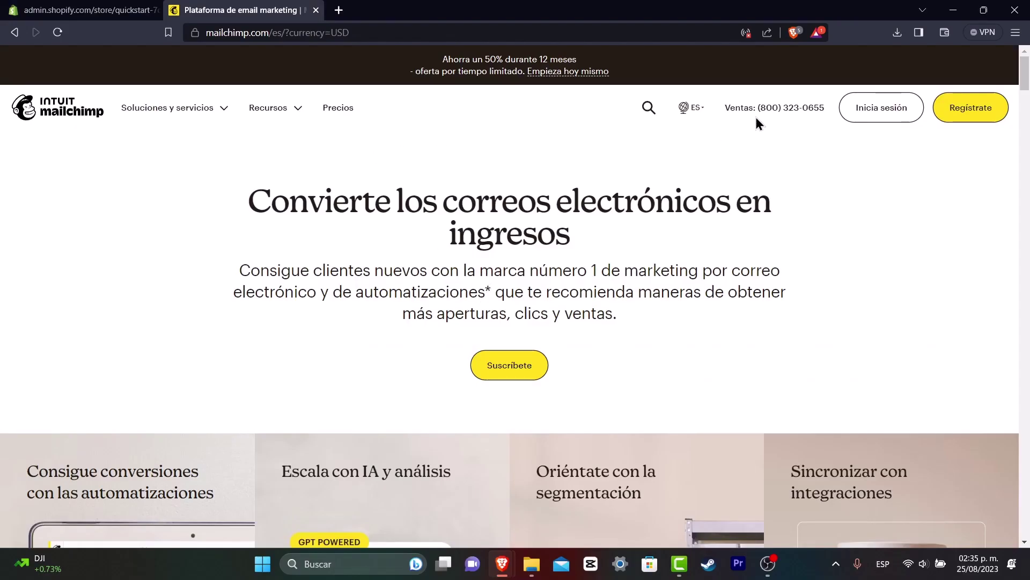
Switch the Mailchimp site from Spanish to English by removing /es/ from the address, then go to sign-in.
left_click(693, 108)
left_click(732, 150)
left_click(283, 33)
left_click(290, 33)
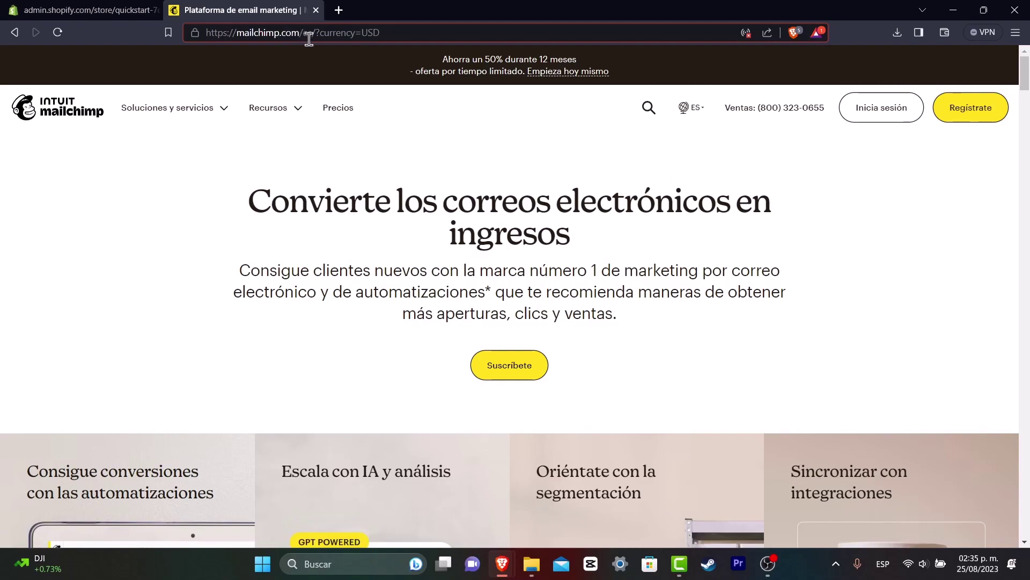
key("BackSpace")
key("BackSpace")
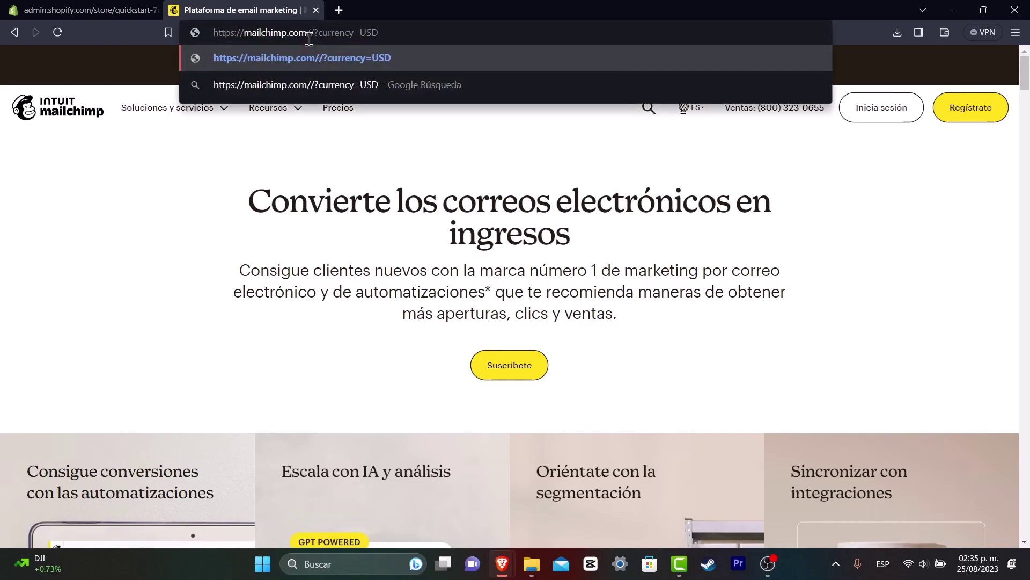
key("Return")
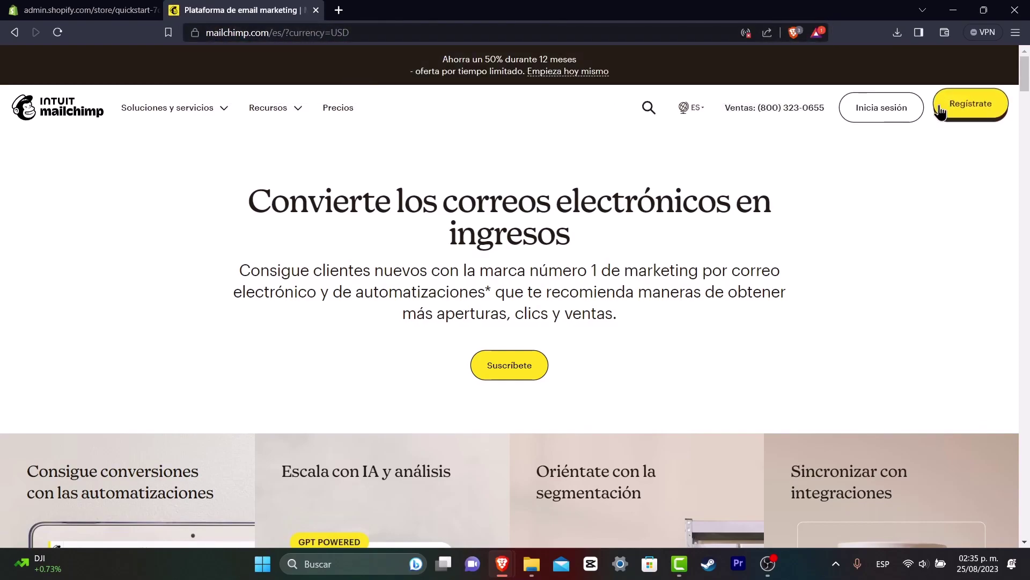
left_click(883, 141)
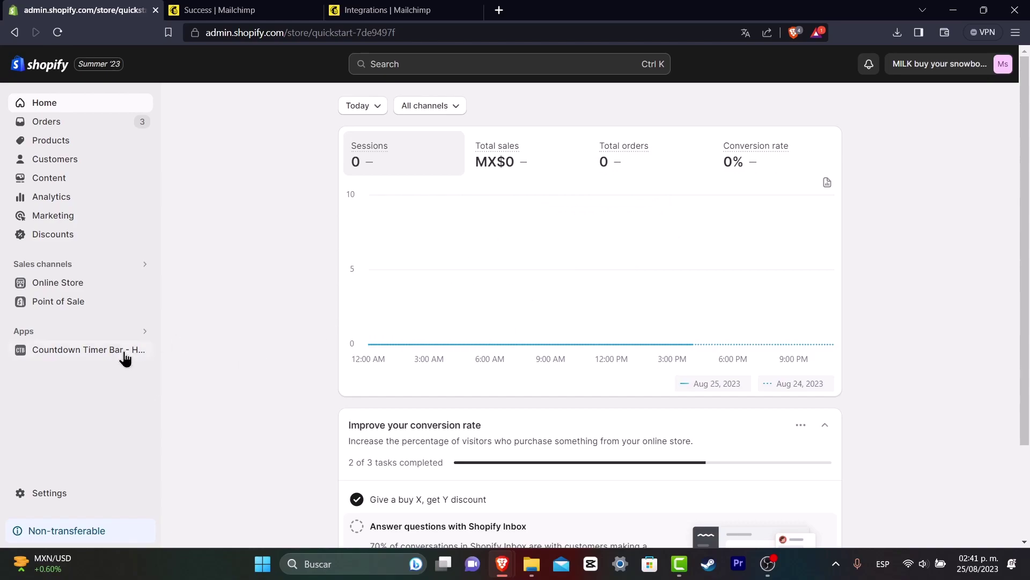
Search apps for 'Mailcham', then start installing Mailchimp: Email Marketing with the store owner's account.
left_click(45, 331)
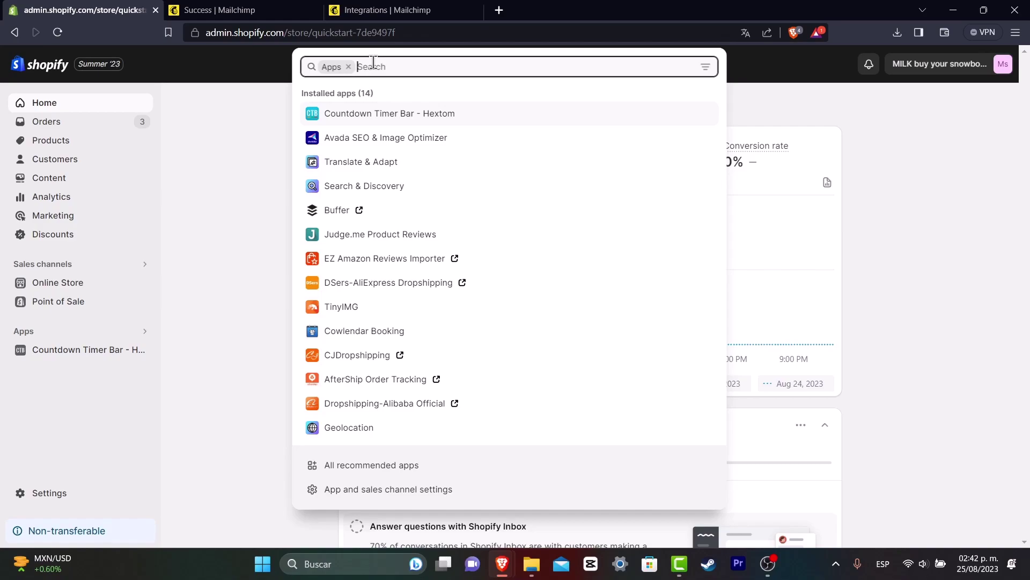
type("Mail")
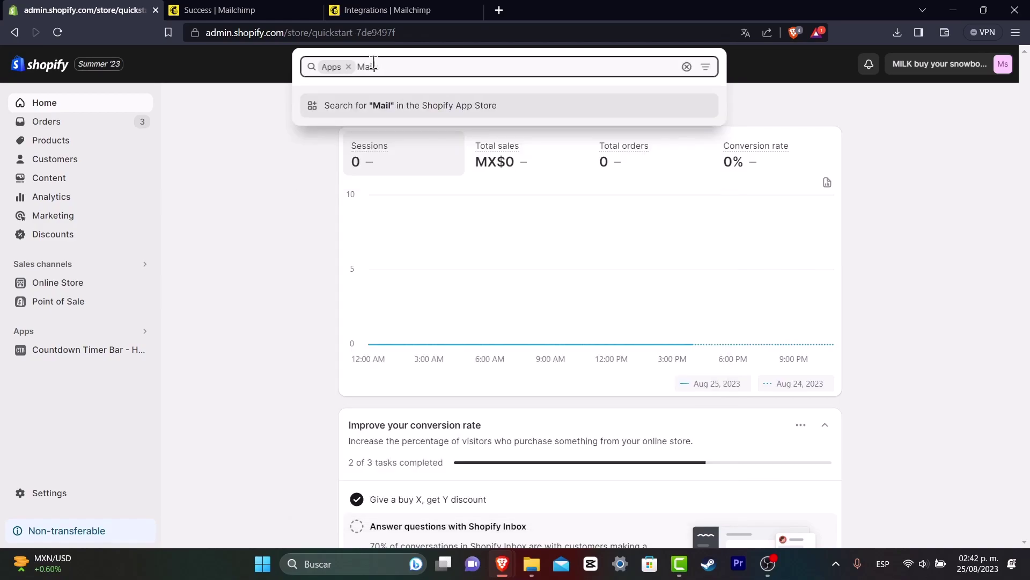
type("cham")
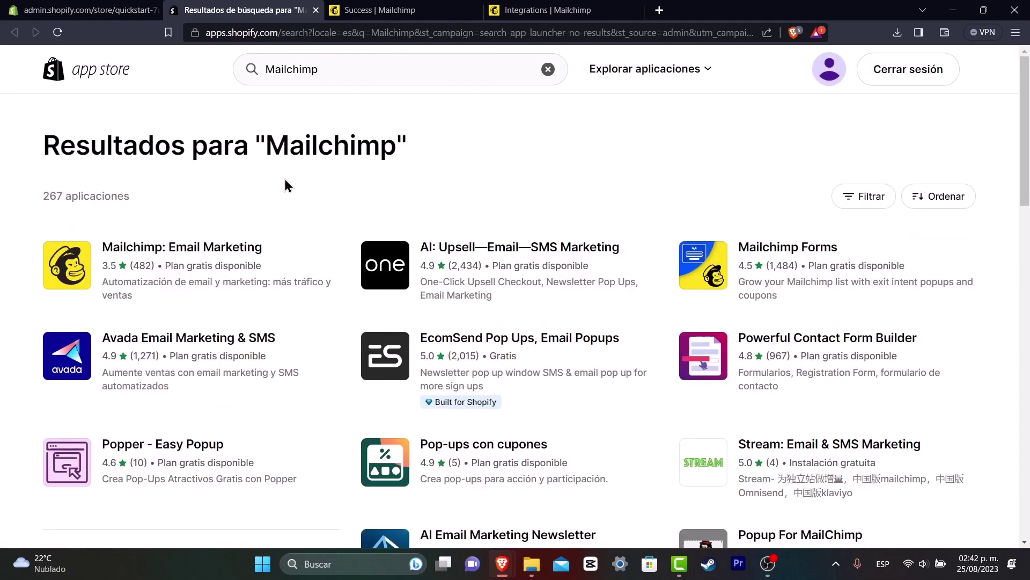
left_click(170, 248)
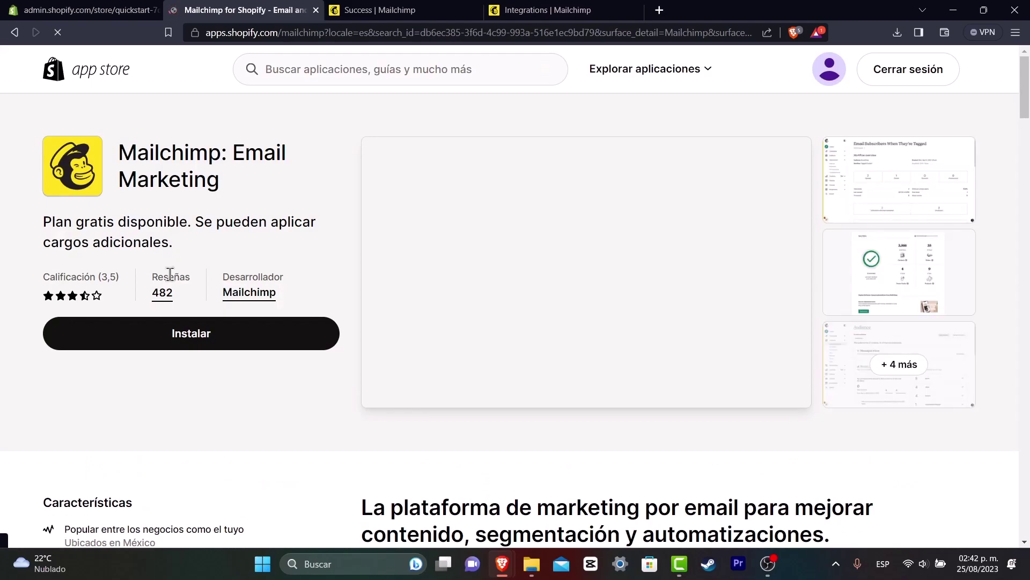
left_click(190, 336)
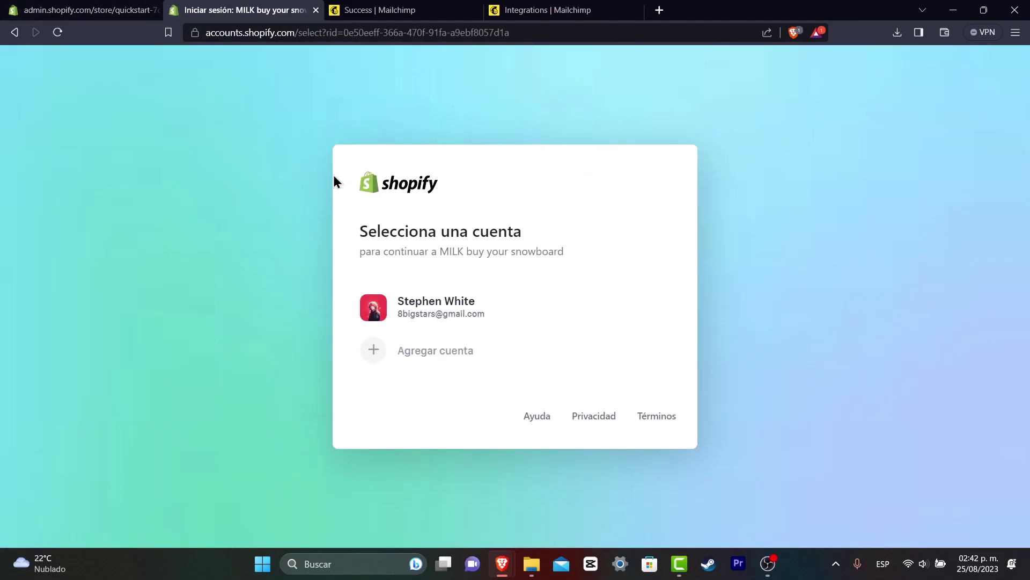
left_click(451, 304)
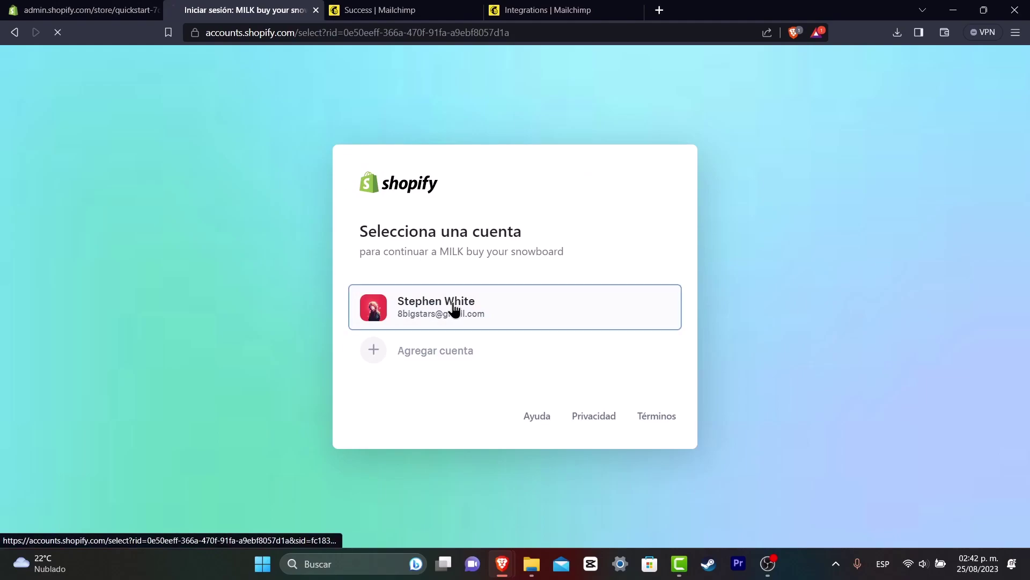
Search Mailchimp's integrations directory for 'shopify' and open the Shopify integration.
left_click(527, 16)
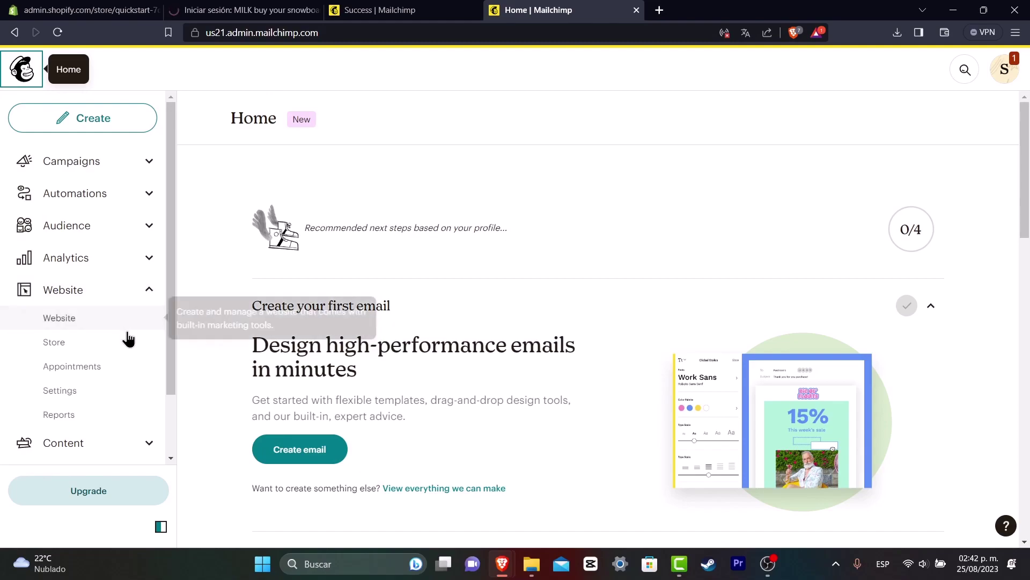
scroll(113, 370, "down", 2)
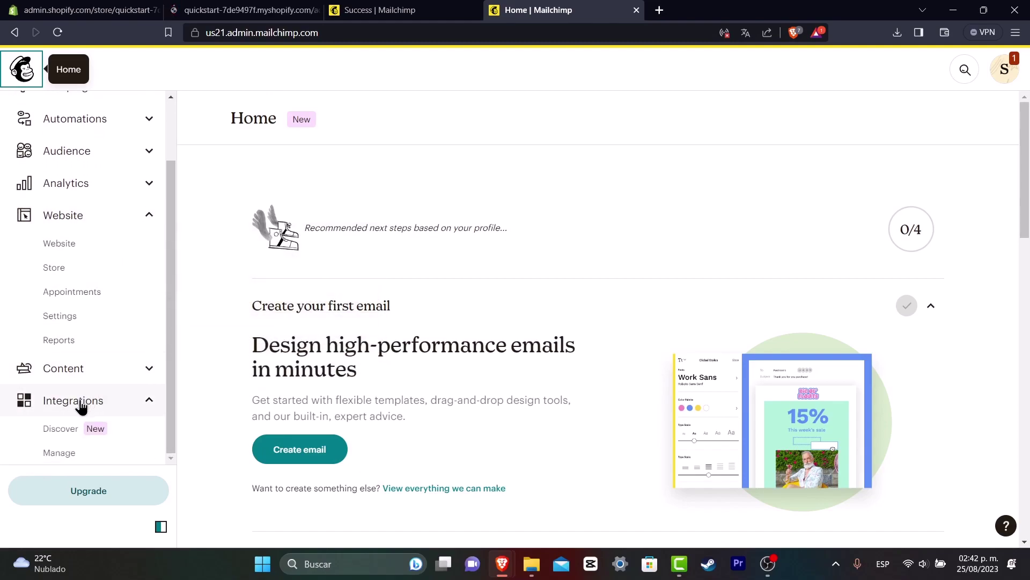
left_click(69, 434)
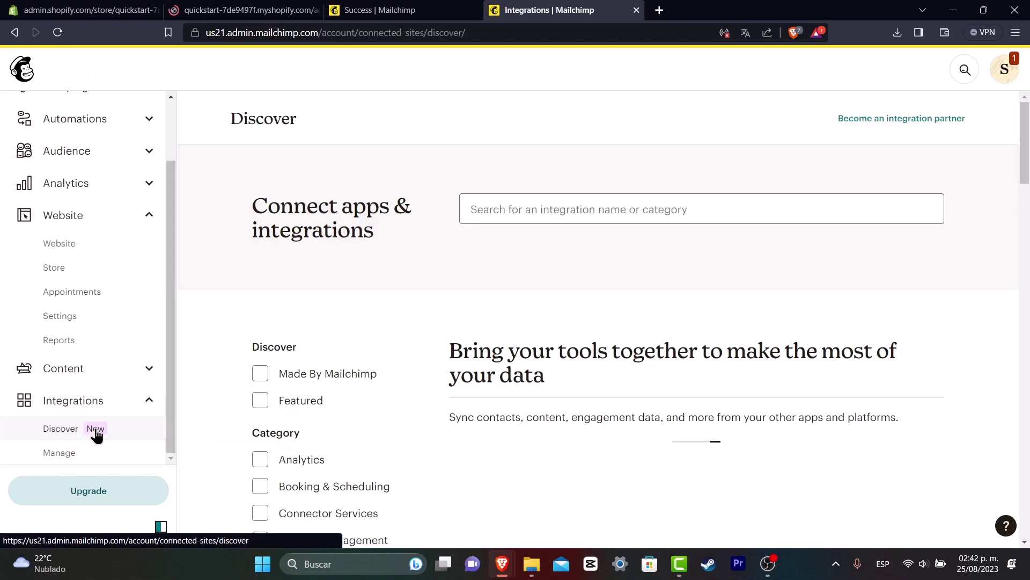
left_click(563, 208)
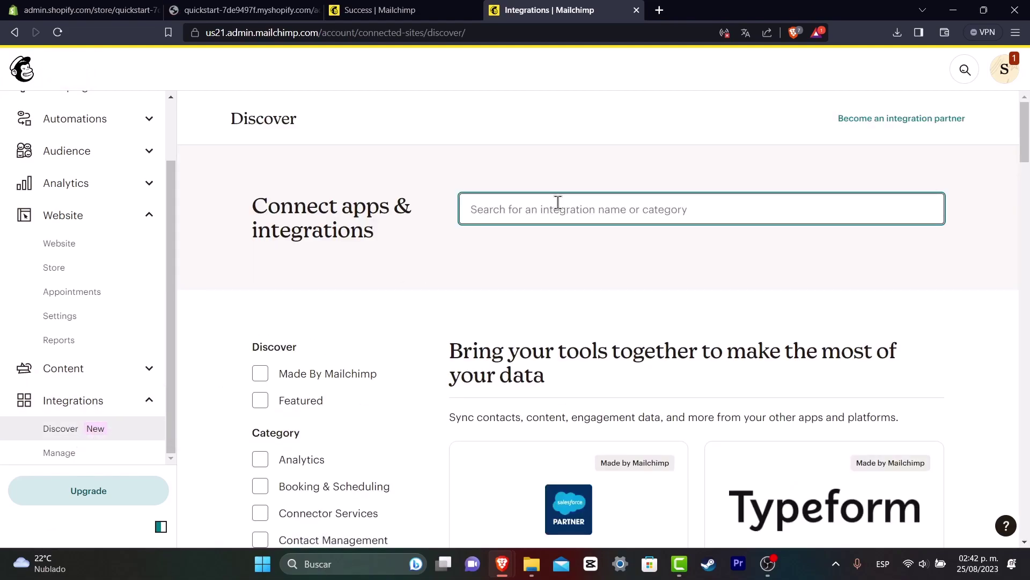
type("shopify")
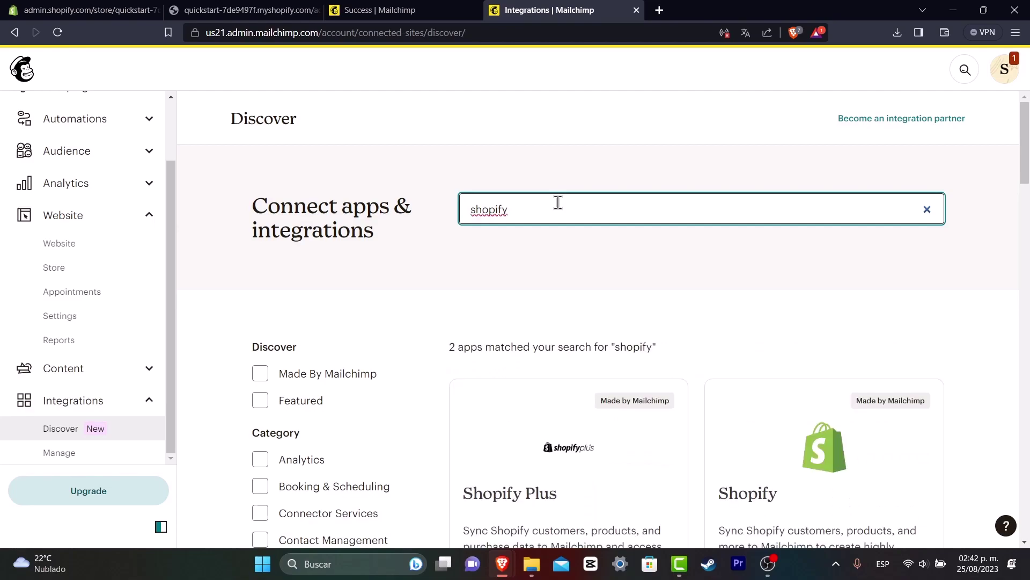
key("Return")
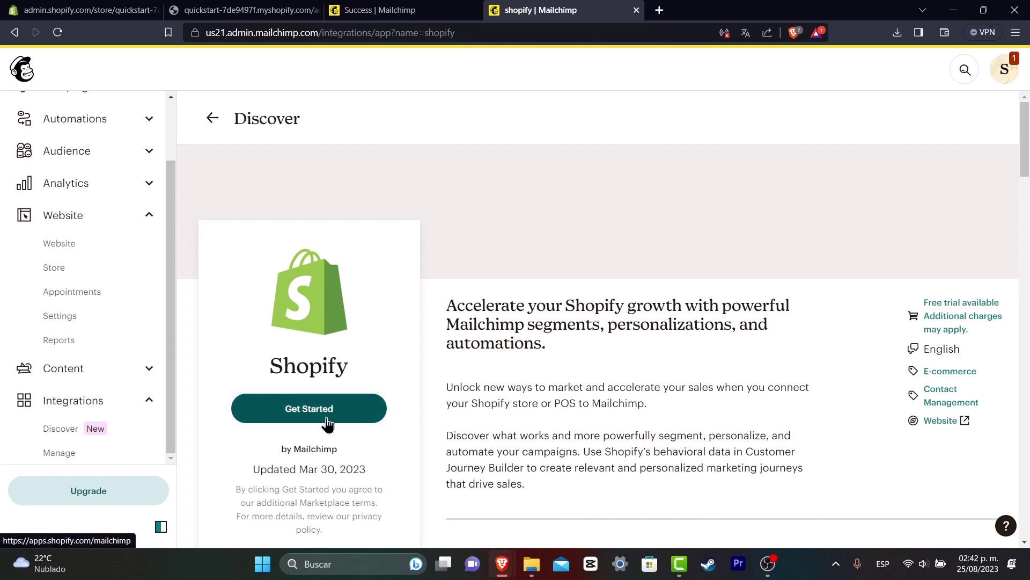
Approve the install request for Mailchimp: Email Marketing in the Shopify store.
left_click(118, 18)
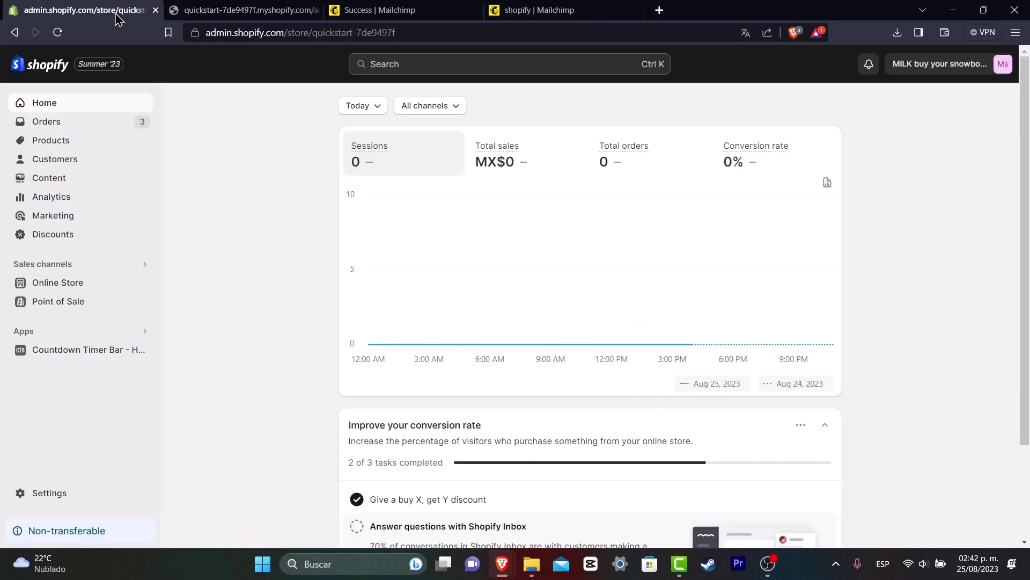
left_click(243, 13)
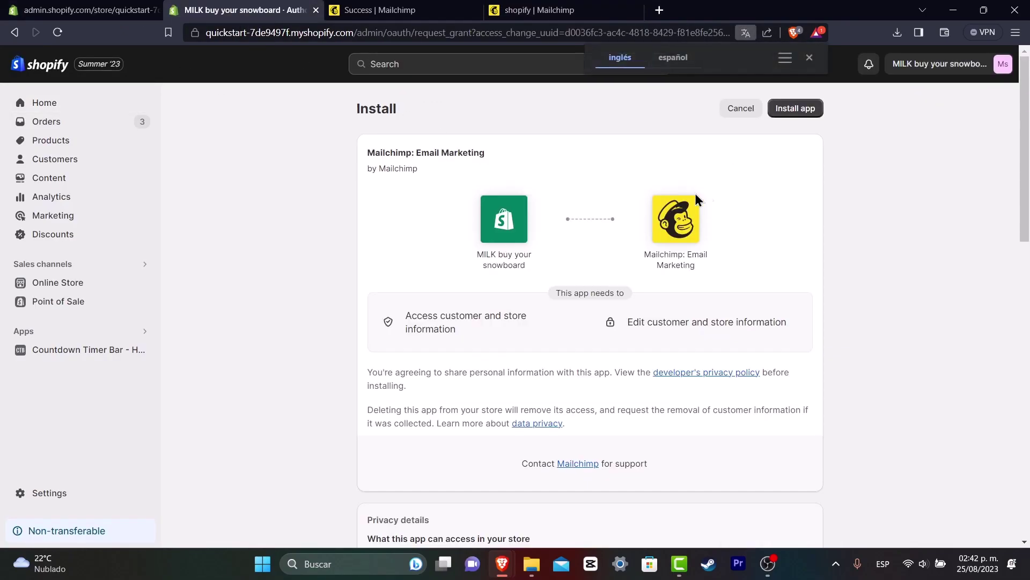
left_click(794, 107)
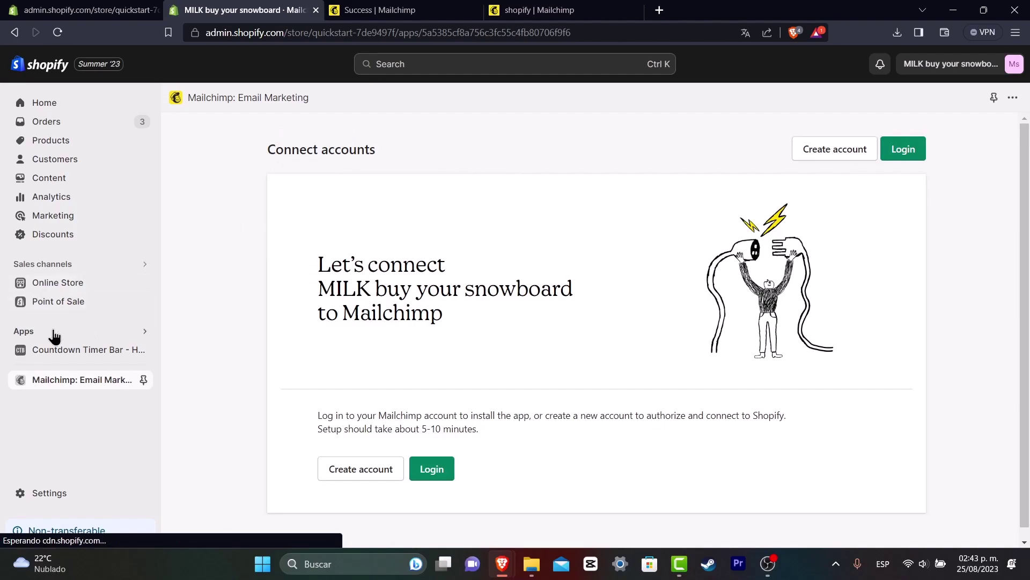
Pin Mailchimp to the store sidebar and log in to authorize the existing Mailchimp account.
left_click(143, 380)
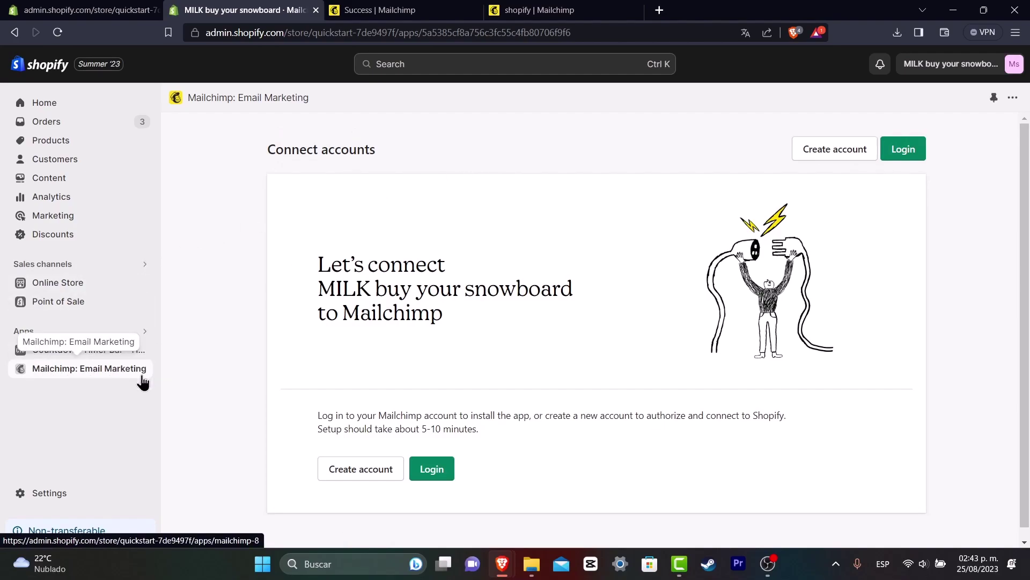
left_click(84, 382)
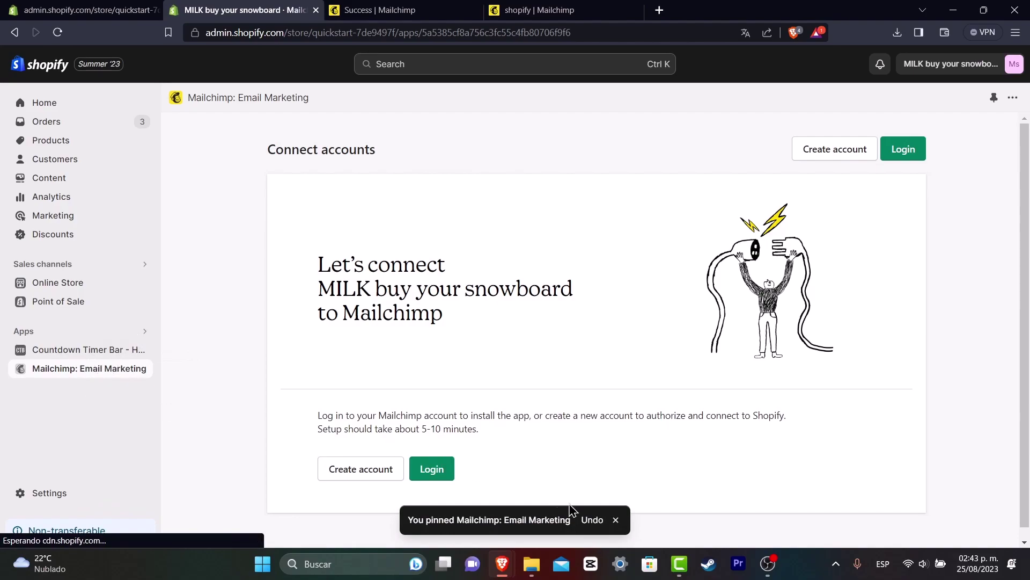
left_click(430, 468)
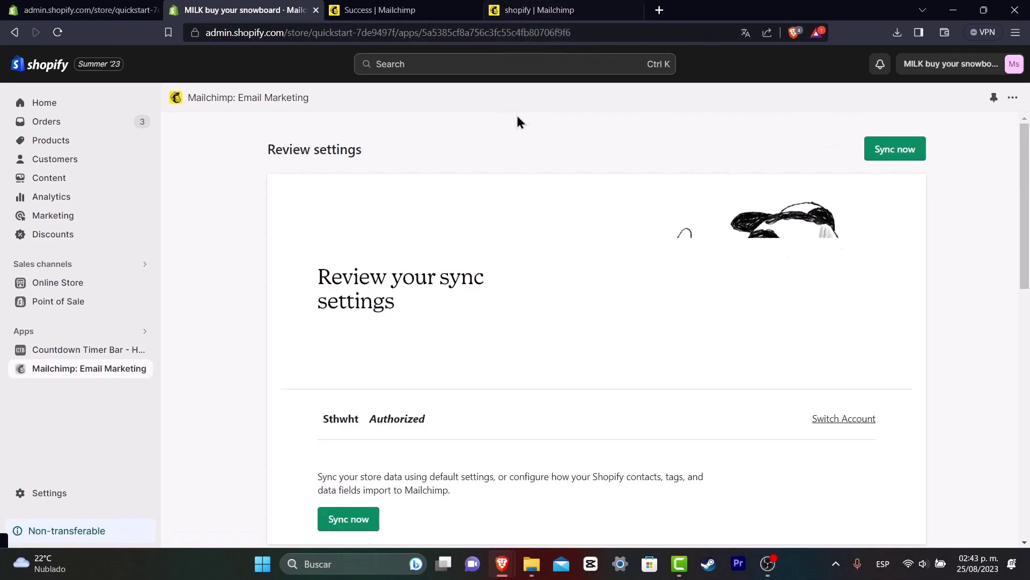
Reload the Mailchimp app and review the sync settings for linked audience and contact types.
left_click(244, 103)
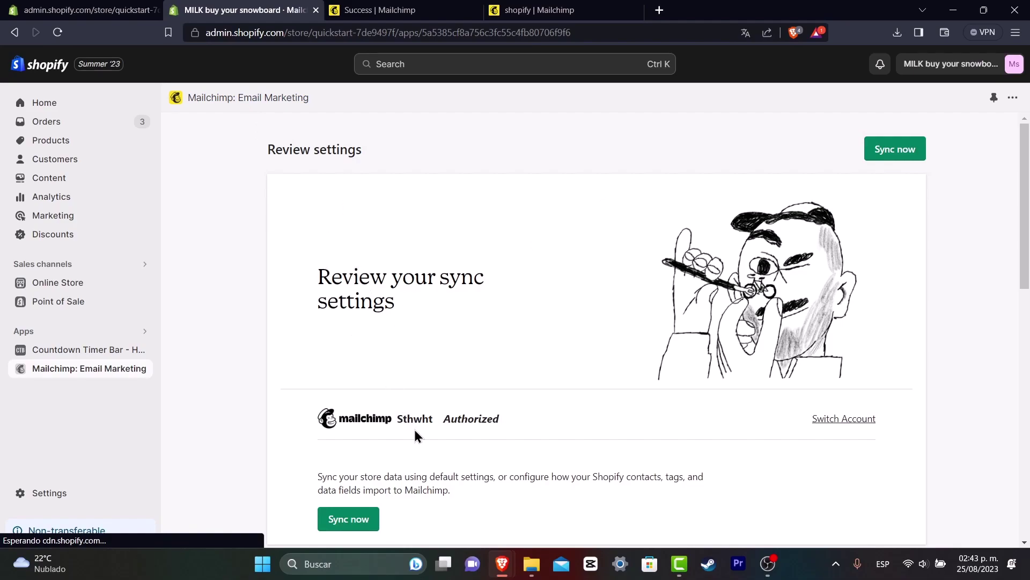
scroll(396, 474, "down", 3)
left_click_drag(413, 320, 696, 325)
left_click(651, 347)
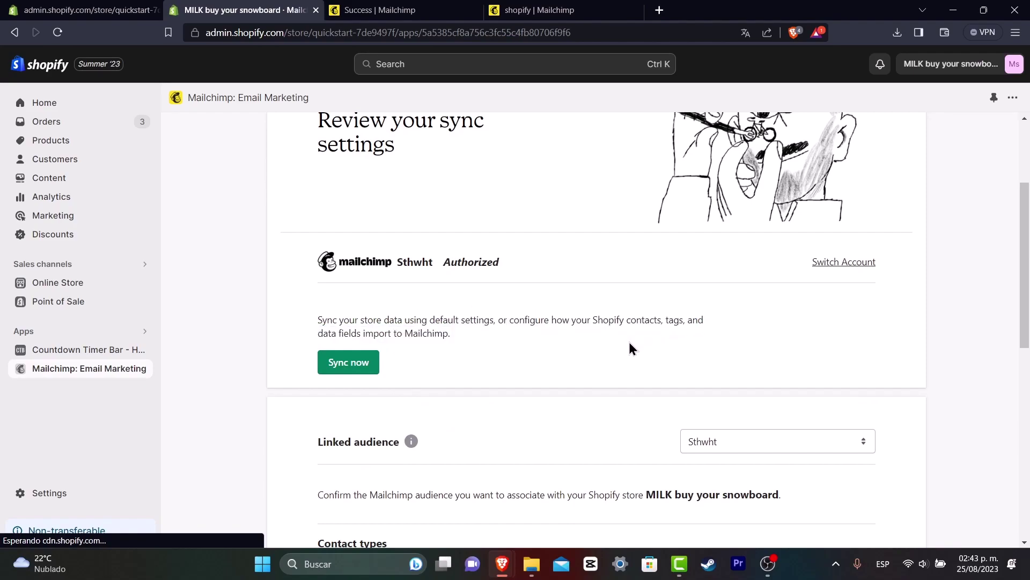
scroll(626, 344, "down", 9)
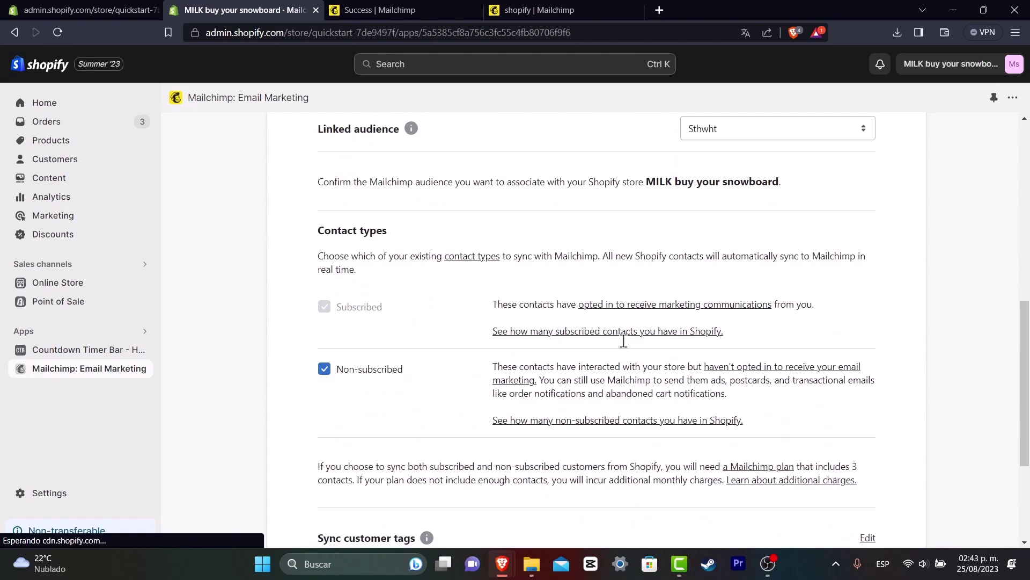
scroll(623, 341, "up", 9)
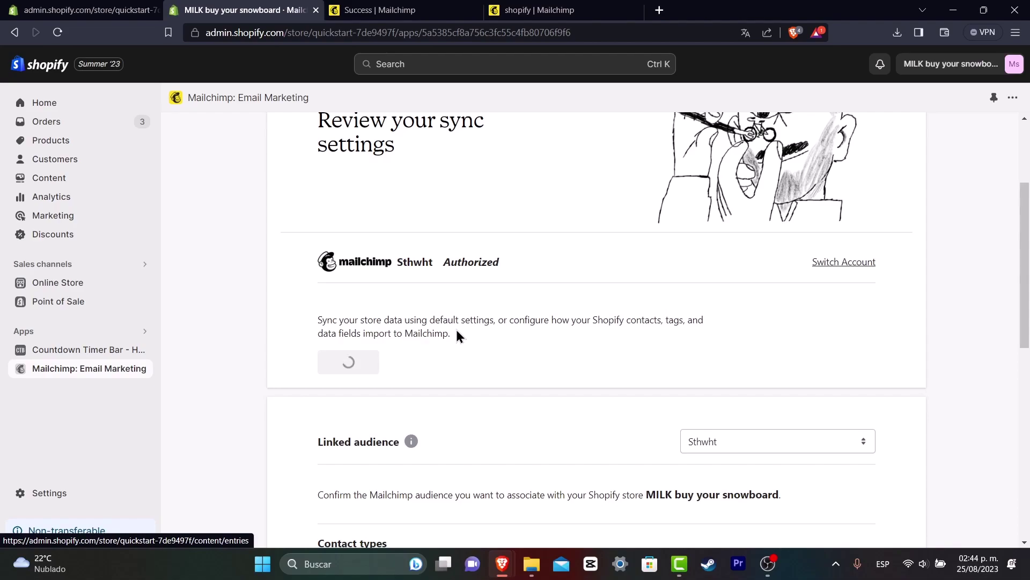
Close the email confirmation tab, reload the Shopify integration page, and open Integrations > Manage.
left_click(389, 16)
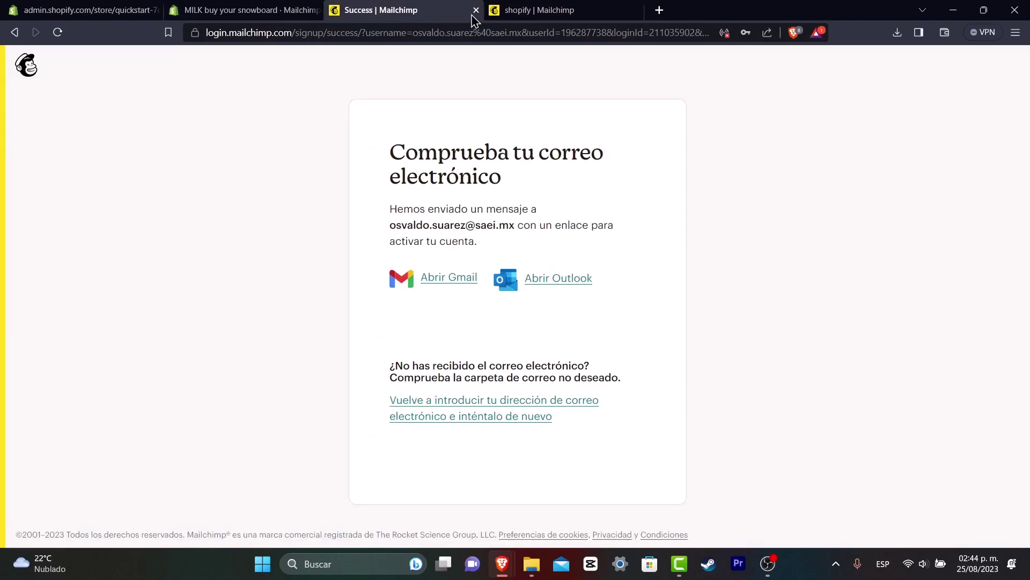
left_click(491, 15)
left_click(476, 9)
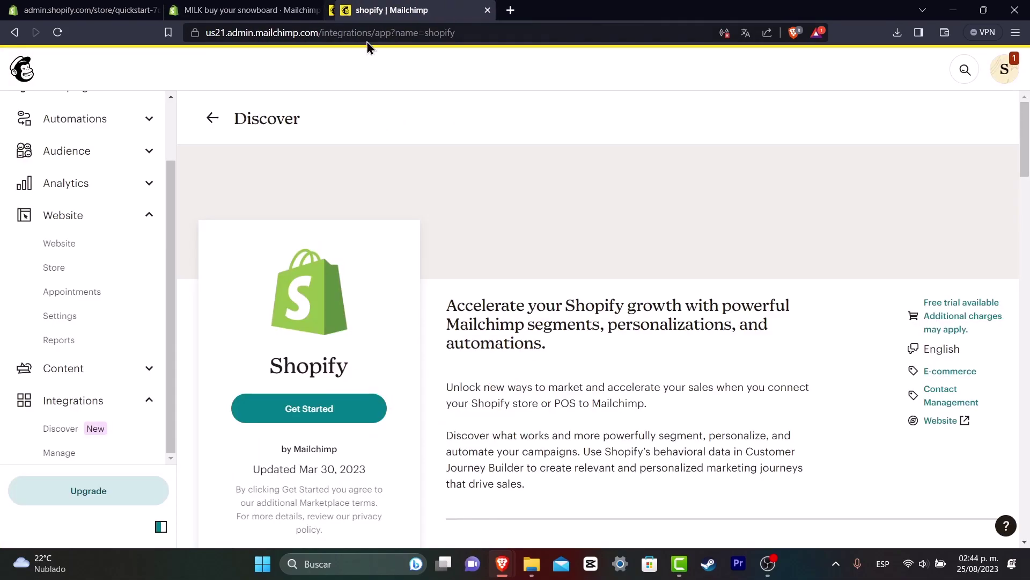
left_click(58, 33)
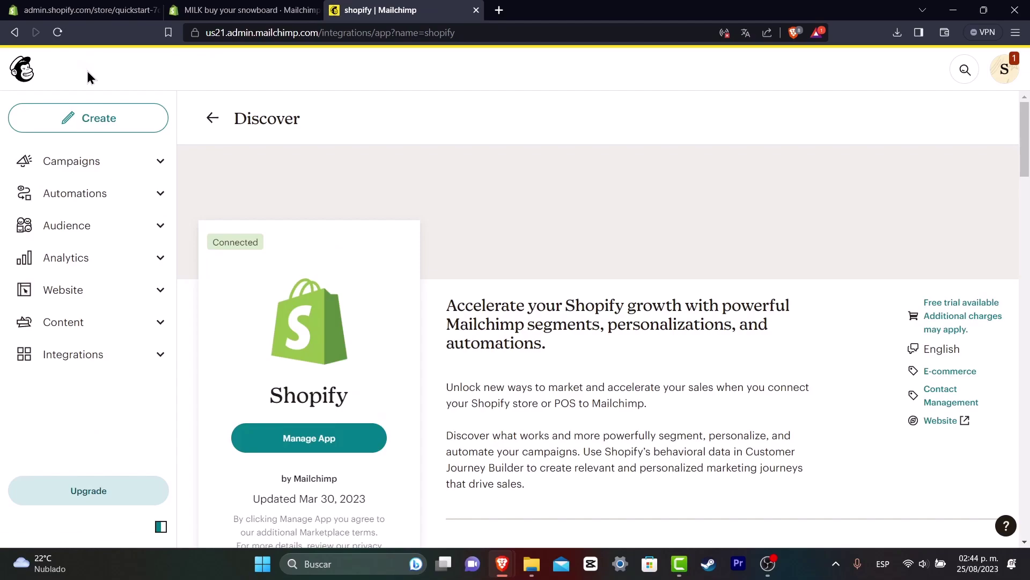
left_click(101, 353)
left_click(76, 411)
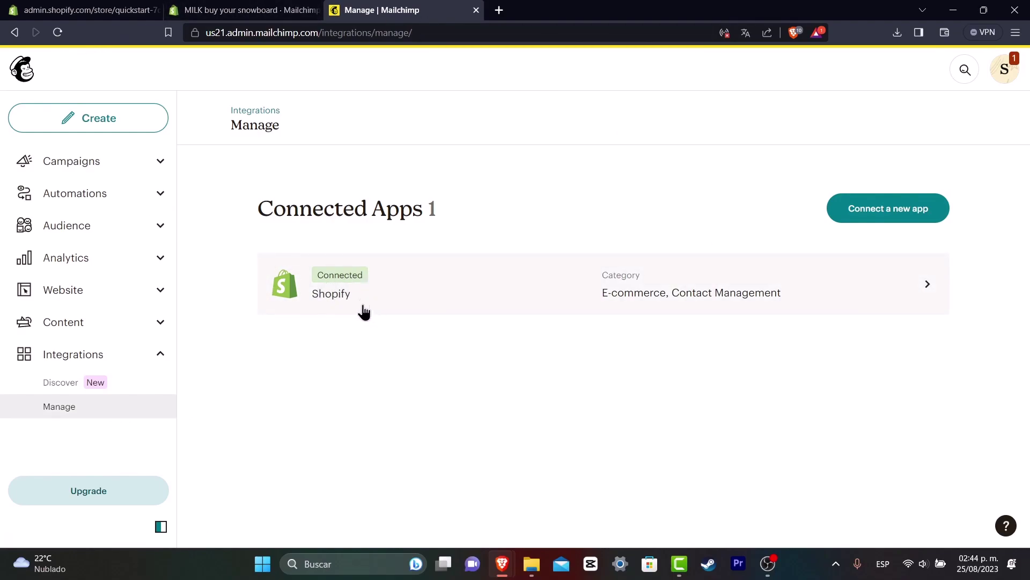
Check the connected Shopify integration's details, where historical data sync stands at 59%.
left_click(383, 287)
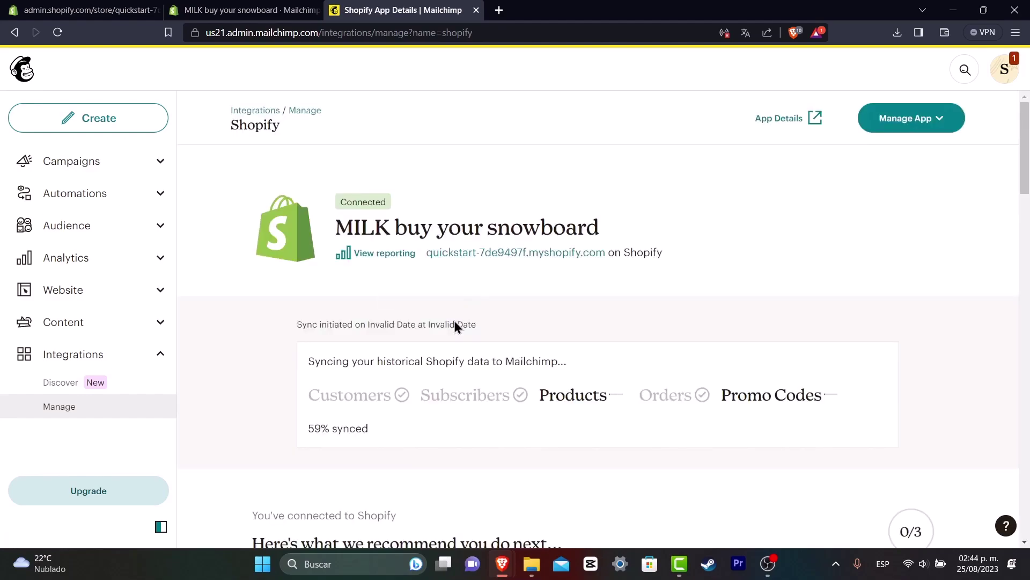
left_click_drag(370, 363, 556, 363)
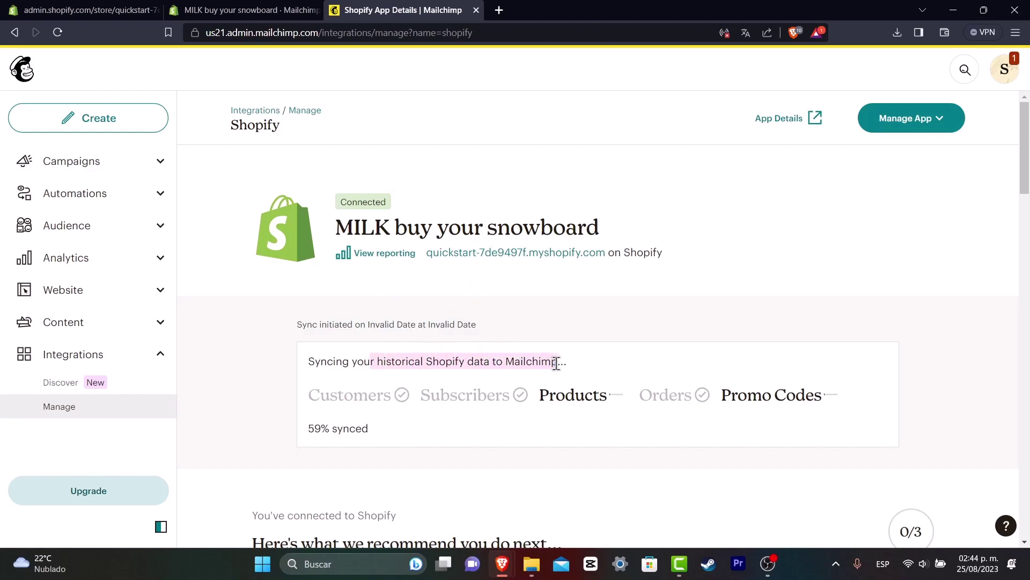
left_click_drag(429, 402, 512, 408)
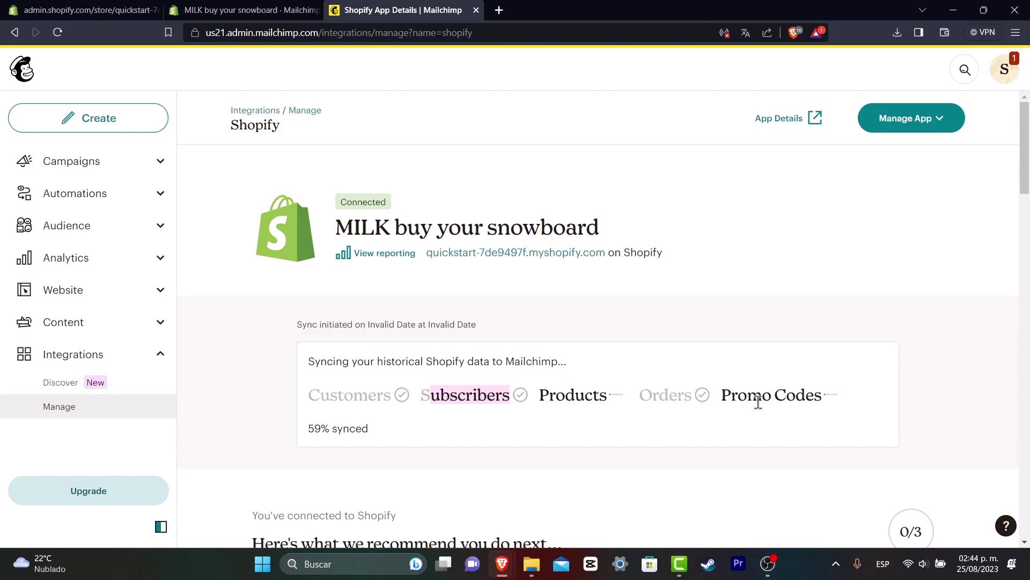
scroll(757, 403, "down", 3)
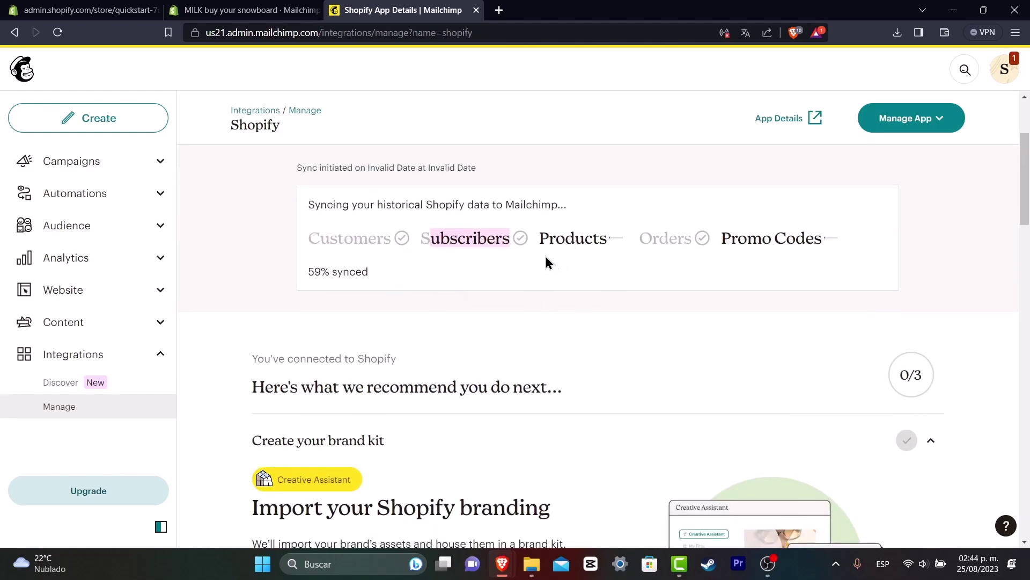
left_click(289, 11)
Confirm the Mailchimp app's Sync Stats show 22 products and 2 promo codes, then reload the page.
left_click(122, 12)
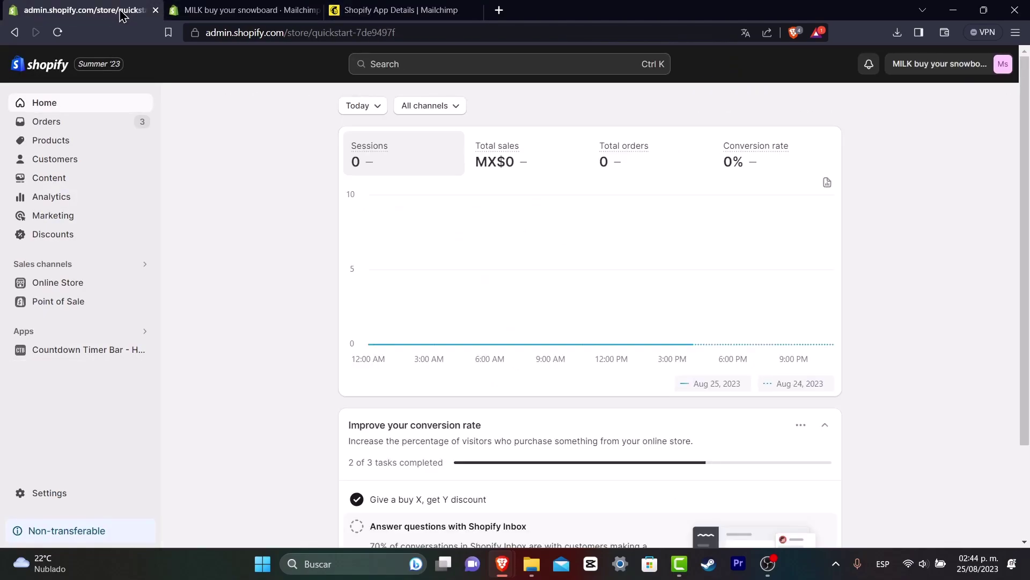
left_click(225, 12)
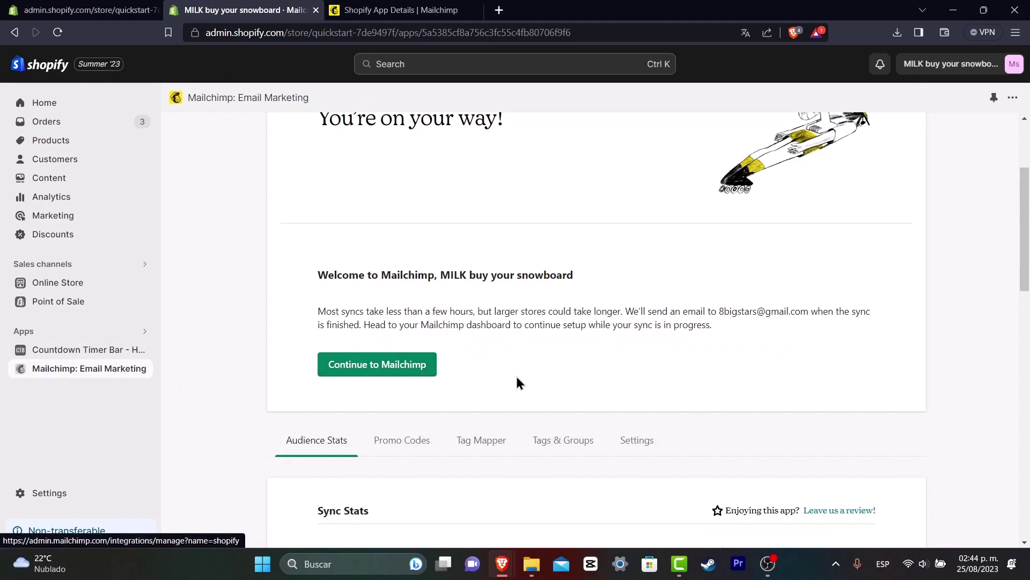
scroll(477, 342, "down", 3)
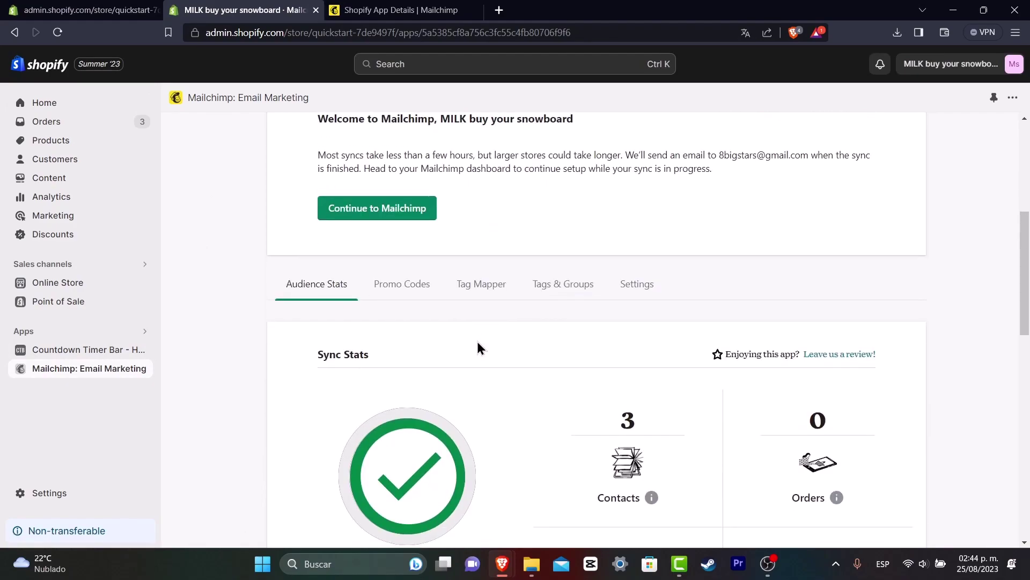
scroll(478, 344, "down", 5)
scroll(478, 350, "up", 3)
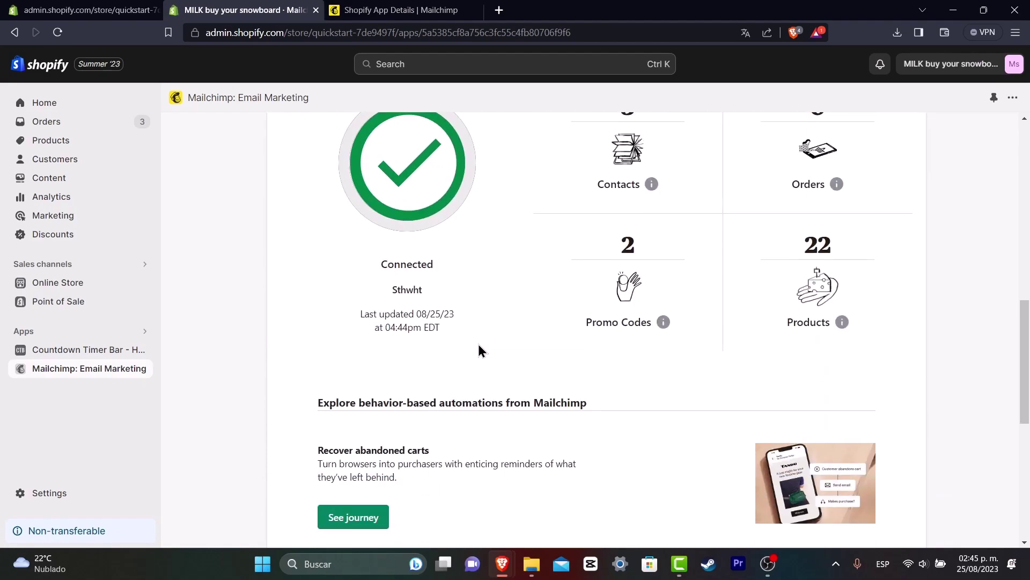
scroll(633, 353, "down", 6)
left_click_drag(339, 405, 412, 405)
scroll(534, 373, "down", 4)
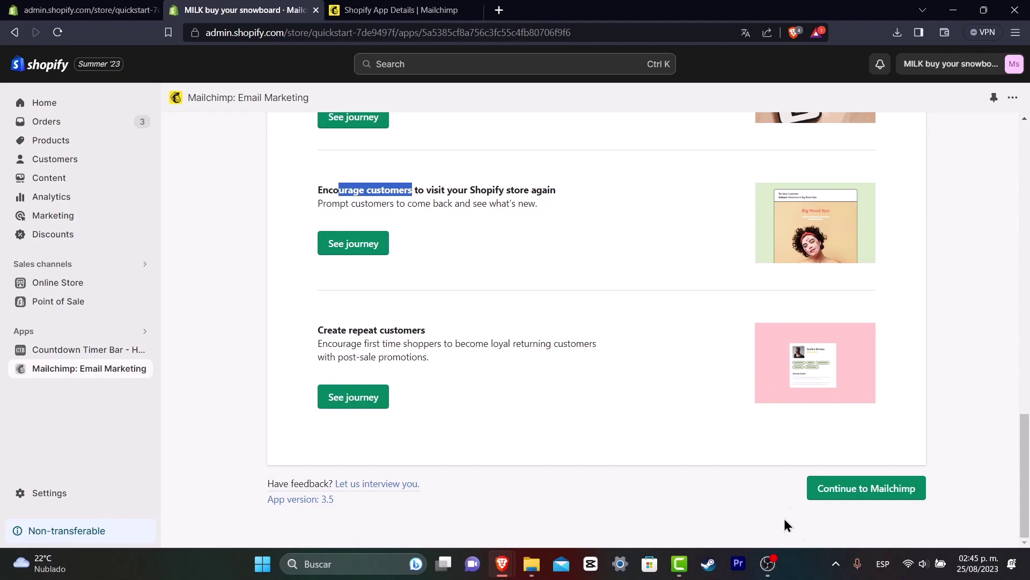
left_click(58, 33)
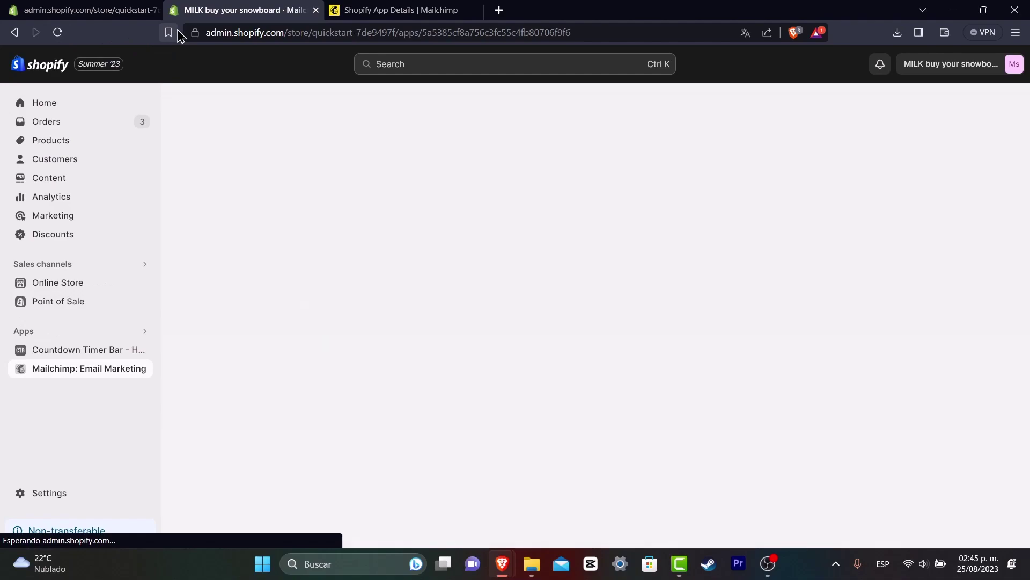
Reload Mailchimp's Shopify integration details to update the synced product and promo code counts.
left_click(381, 10)
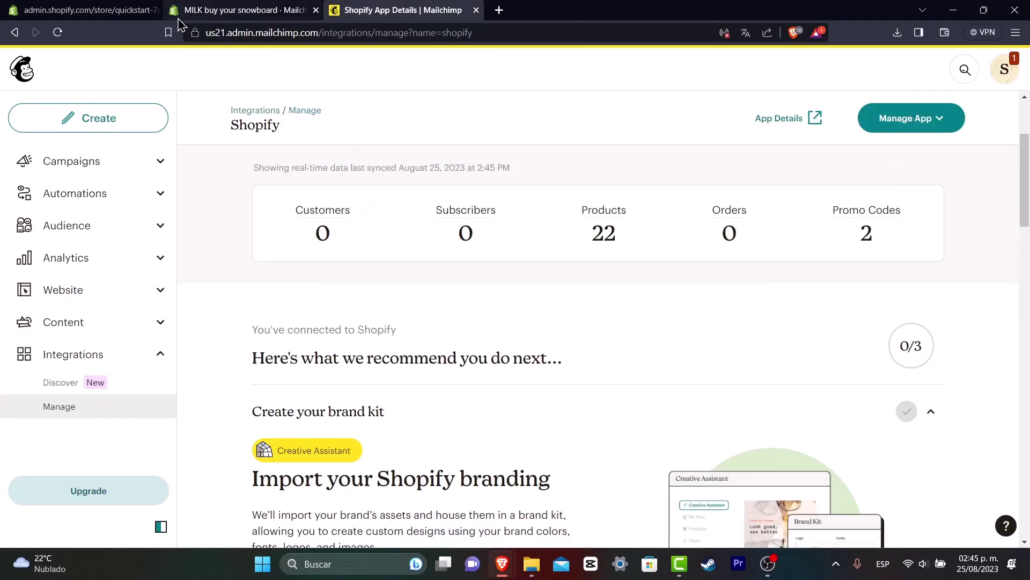
left_click(58, 33)
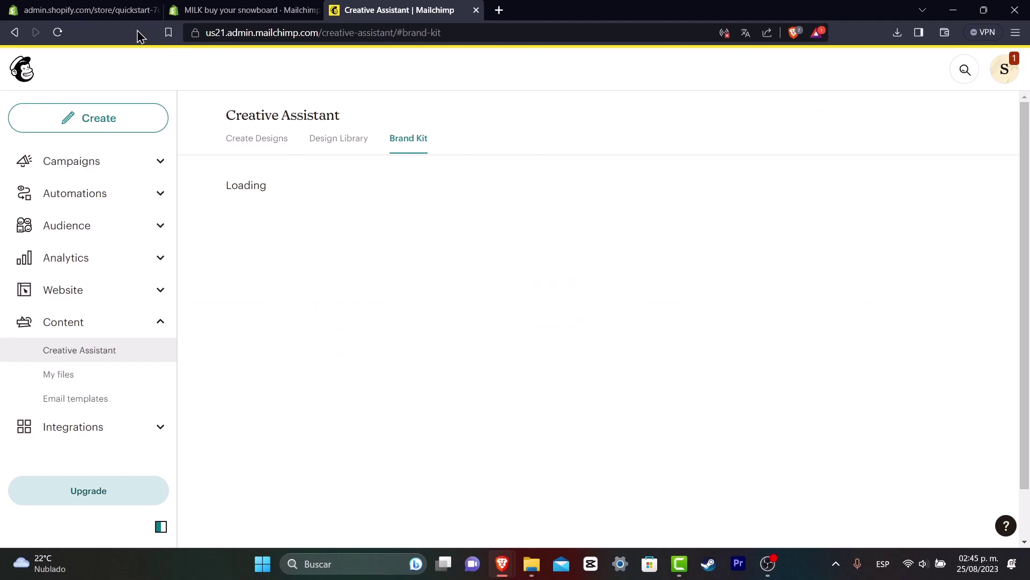
Revisit the Mailchimp Creative Assistant page and account menu, then return to the Shopify admin home.
left_click(116, 16)
left_click(289, 13)
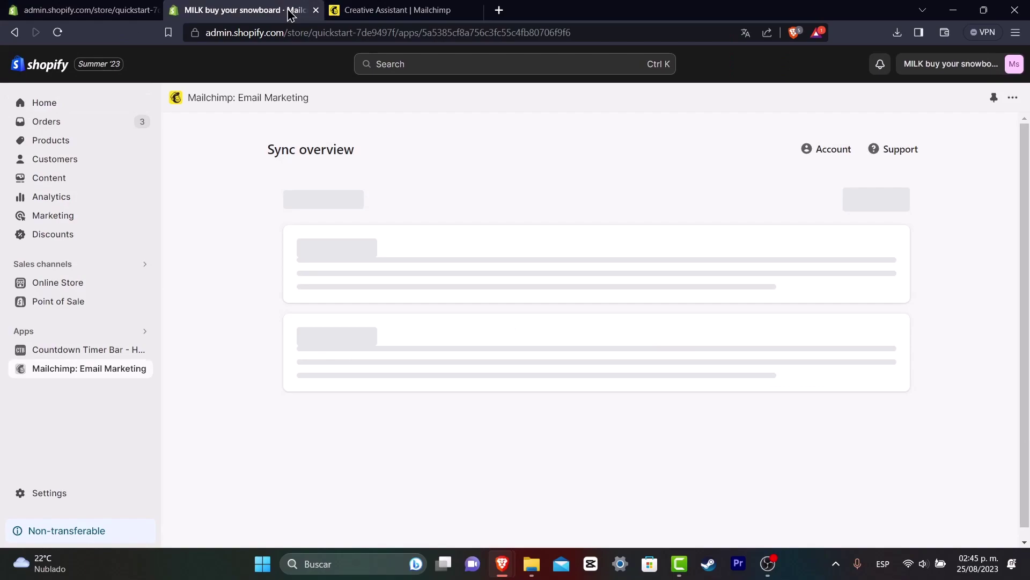
left_click(397, 11)
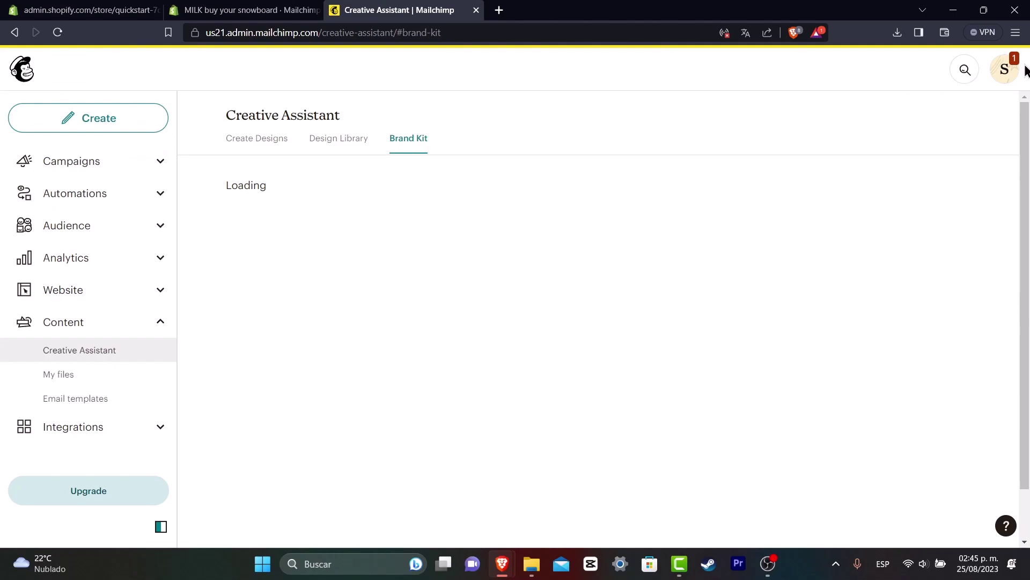
left_click(1009, 70)
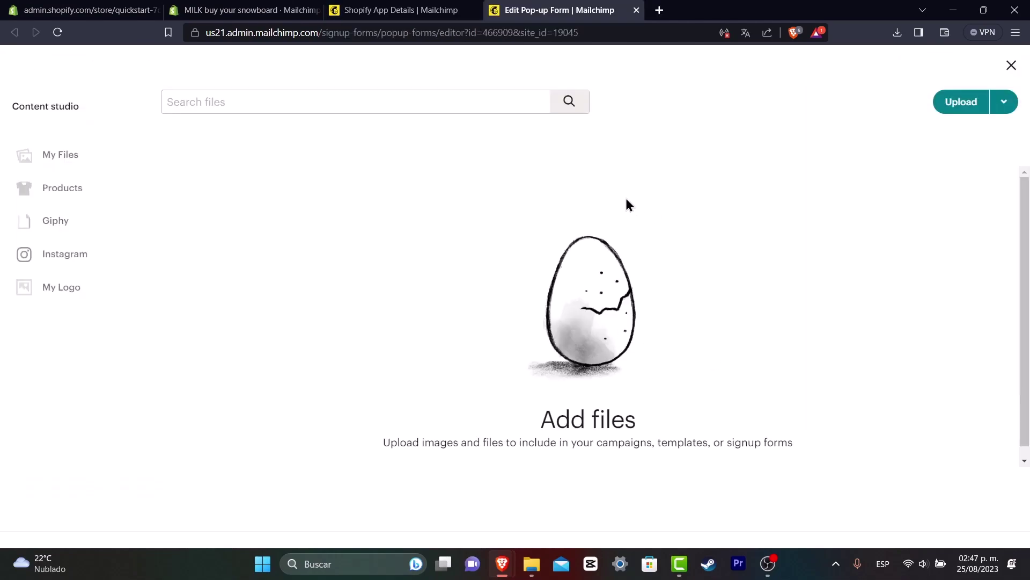
left_click(60, 8)
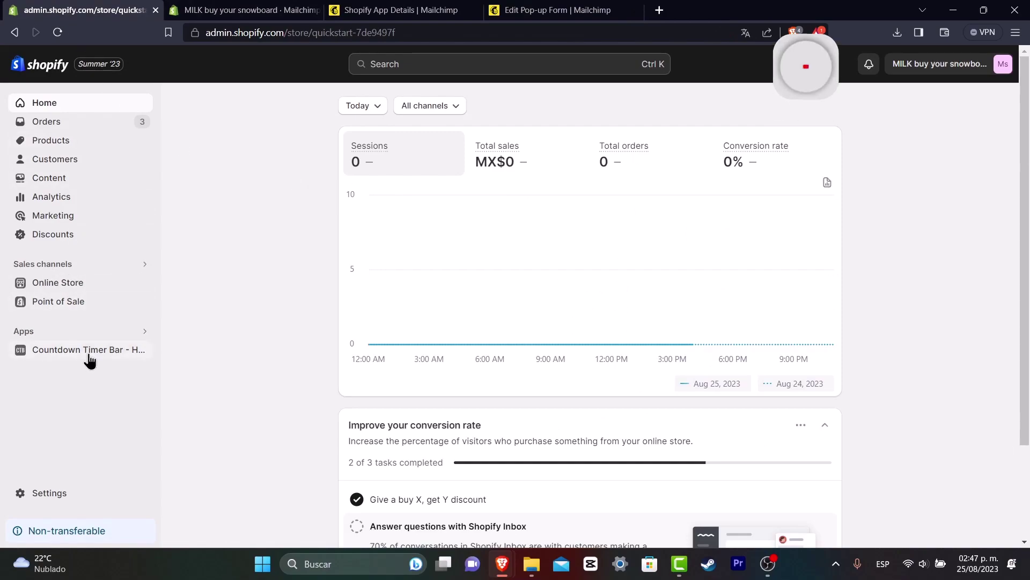
Reload the Mailchimp: Email Marketing app page from the Shopify sidebar.
left_click(79, 331)
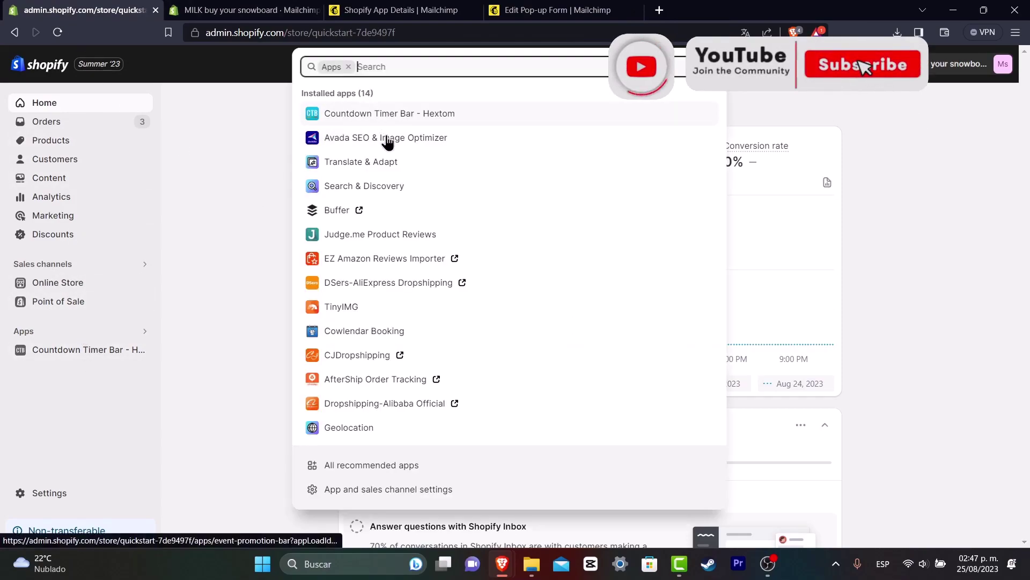
left_click(225, 317)
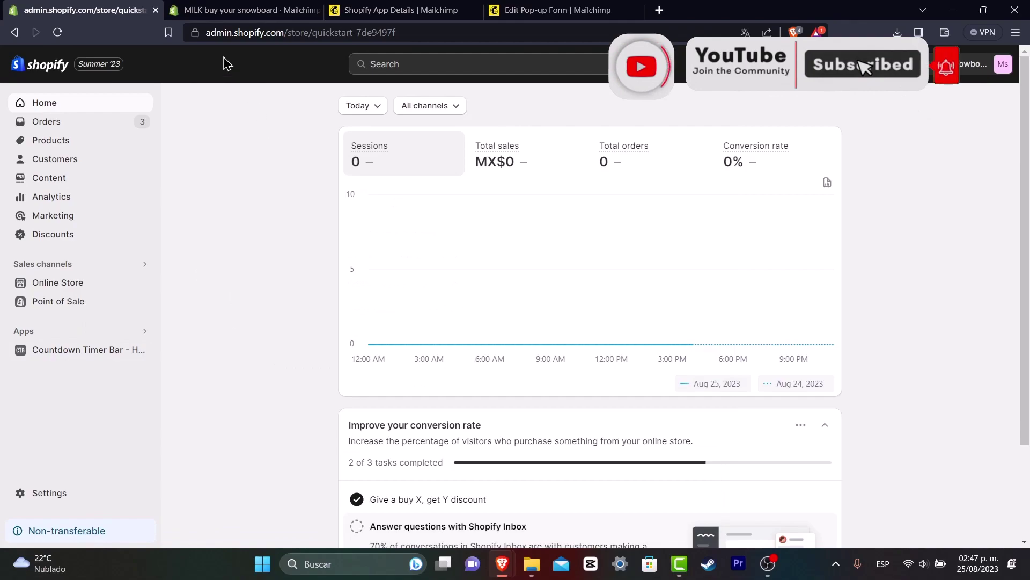
left_click(225, 12)
left_click(98, 370)
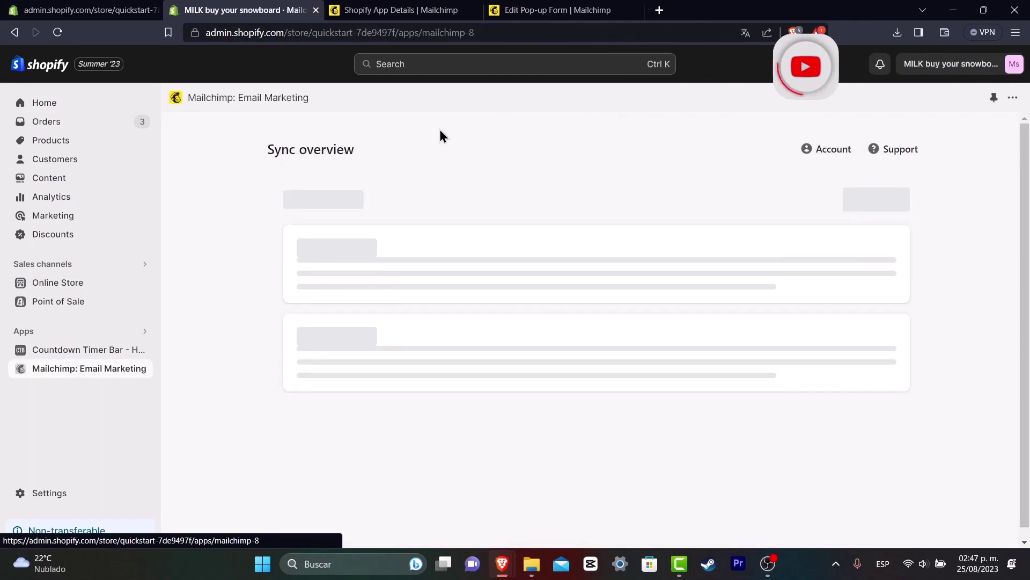
Review the 2/3 completed recommended steps and close the Edit Pop-up Form tab.
scroll(502, 291, "down", 10)
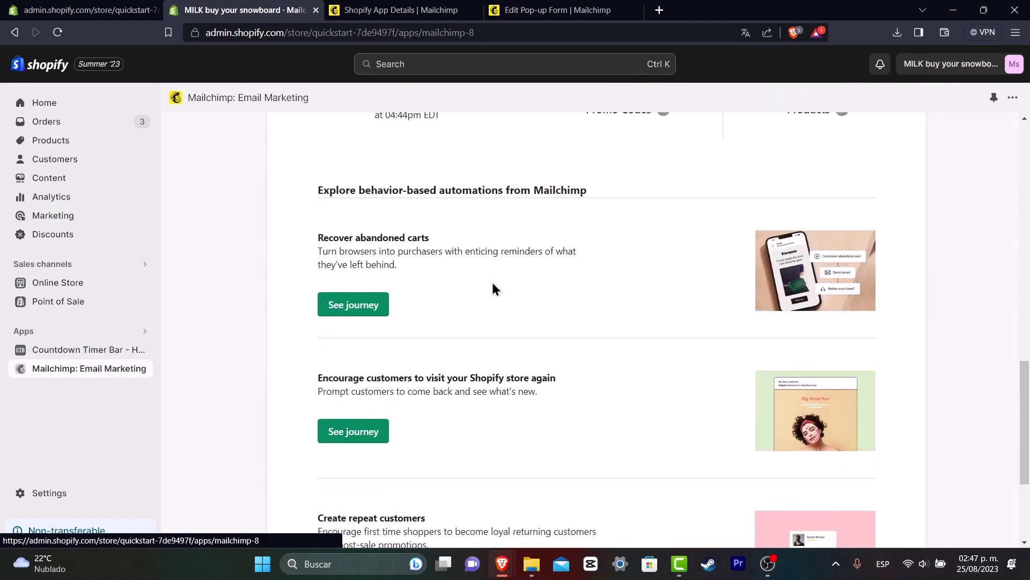
scroll(489, 284, "down", 3)
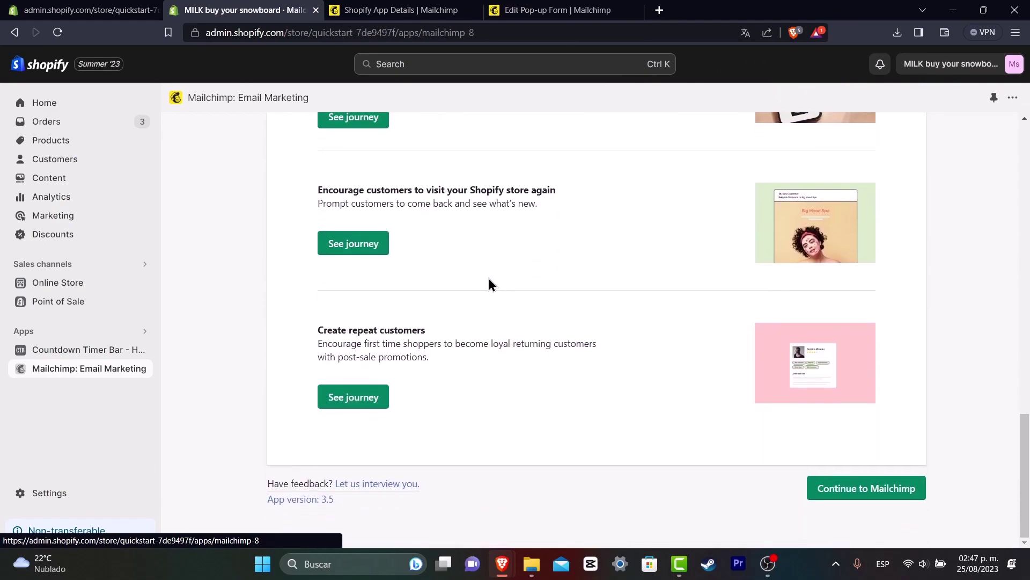
left_click(561, 9)
left_click(635, 10)
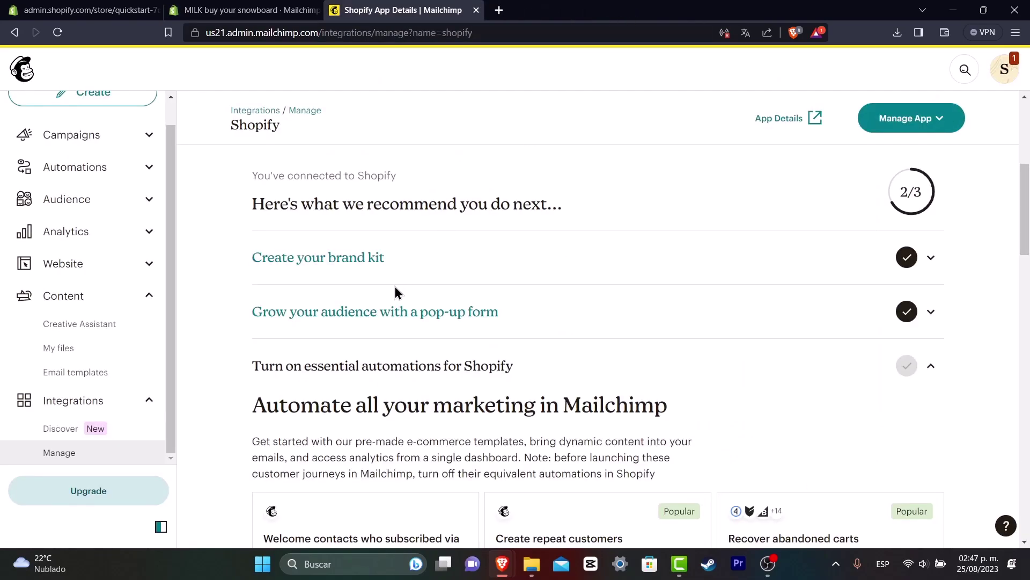